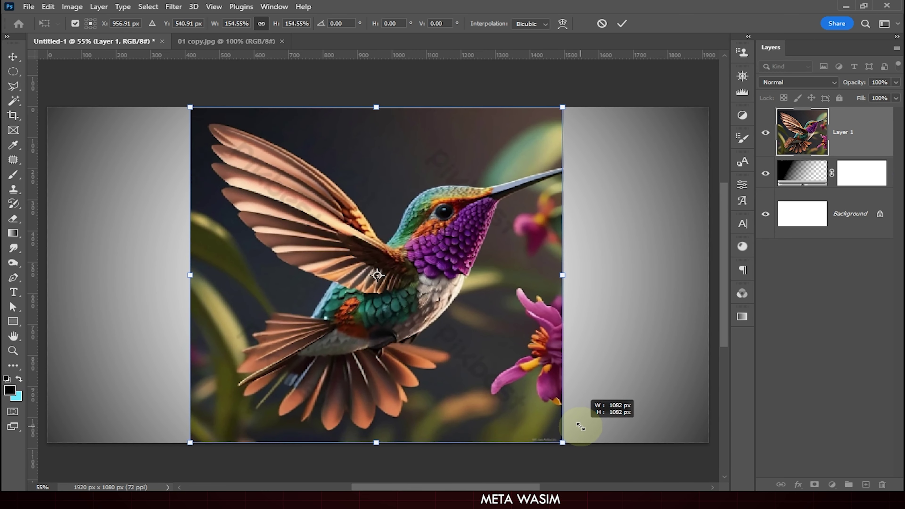
# Confirm the hummingbird image's scaling at about 1082 px square and flip the image horizontally.
pyautogui.click(622, 27)
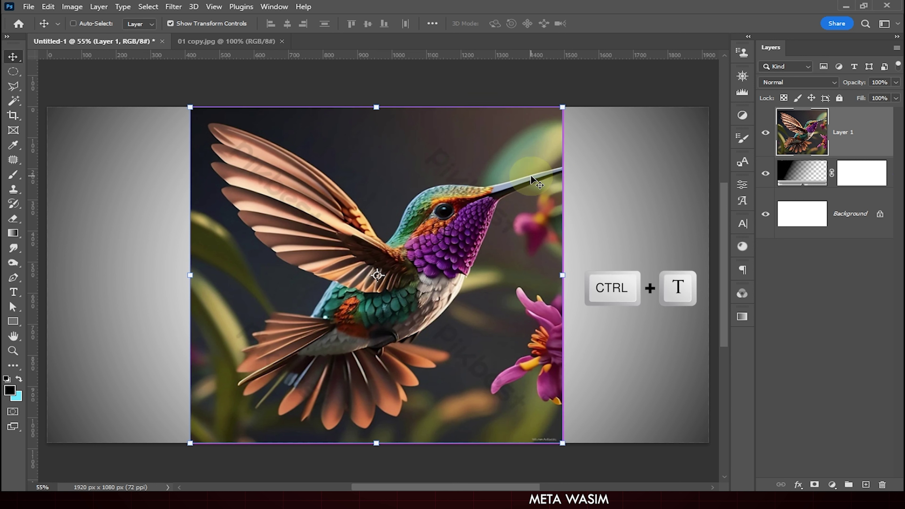
pyautogui.hotkey('ctrl', 't')
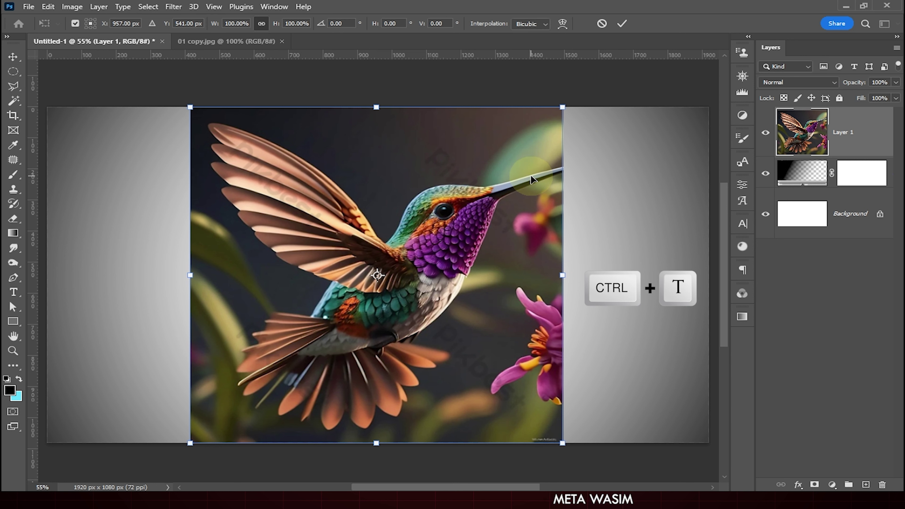
pyautogui.rightClick(531, 175)
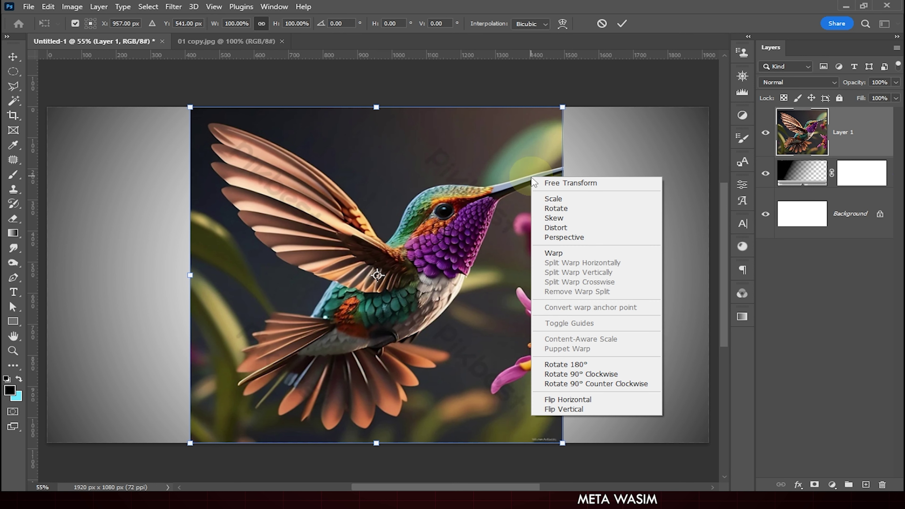
pyautogui.click(562, 400)
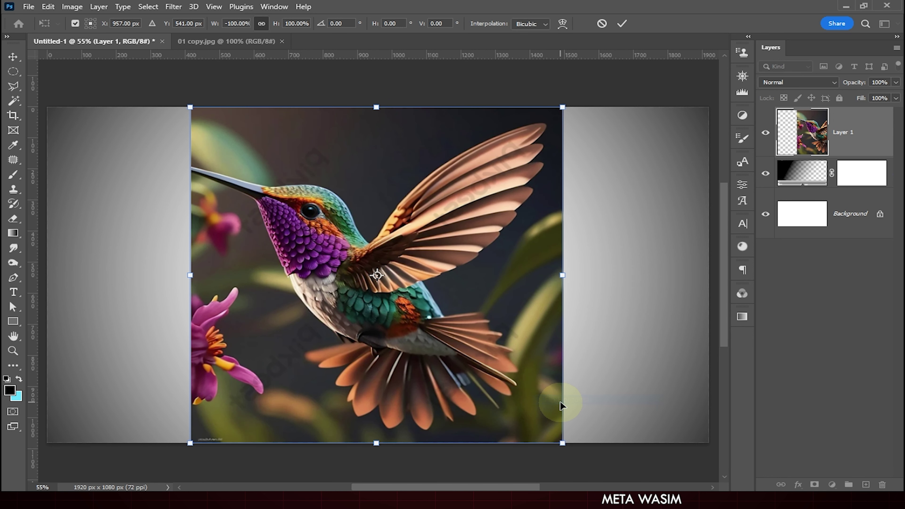
pyautogui.click(623, 24)
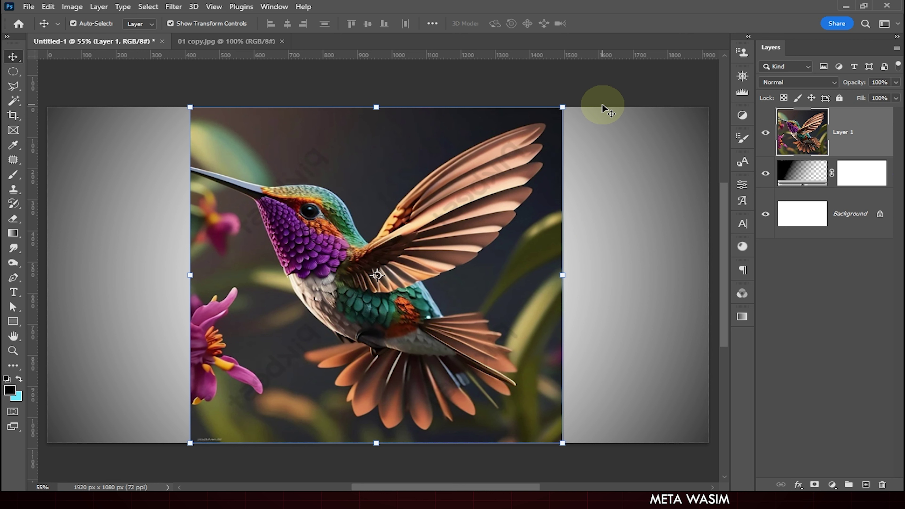
# Add the text "BIRD" over the hummingbird image in Anton Regular at 300 pt.
pyautogui.click(13, 292)
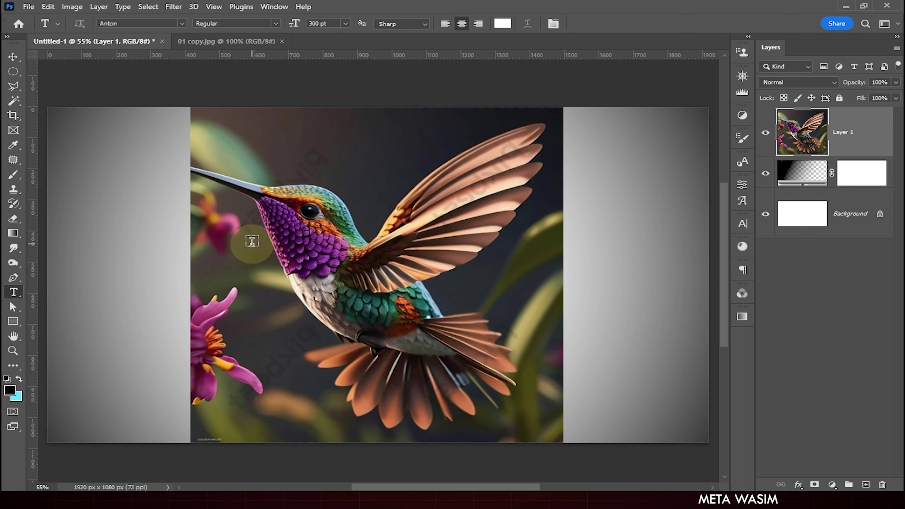
pyautogui.click(180, 23)
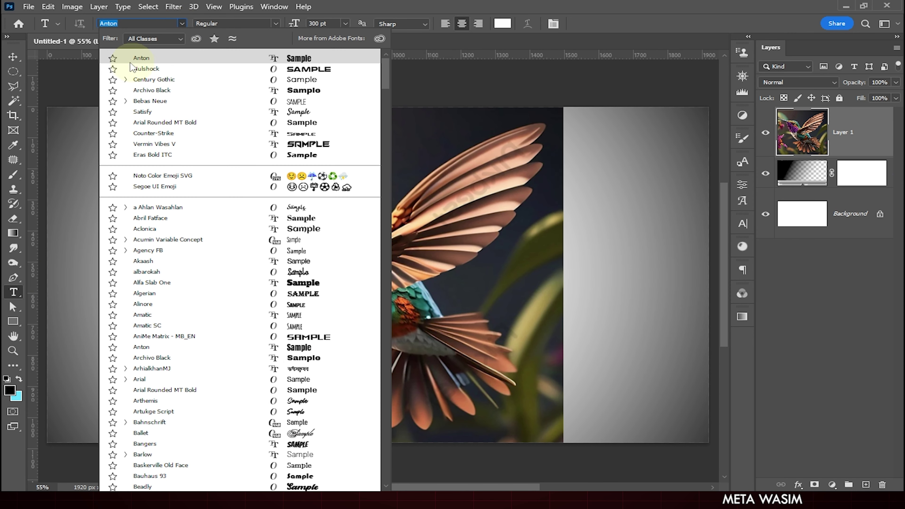
pyautogui.click(152, 58)
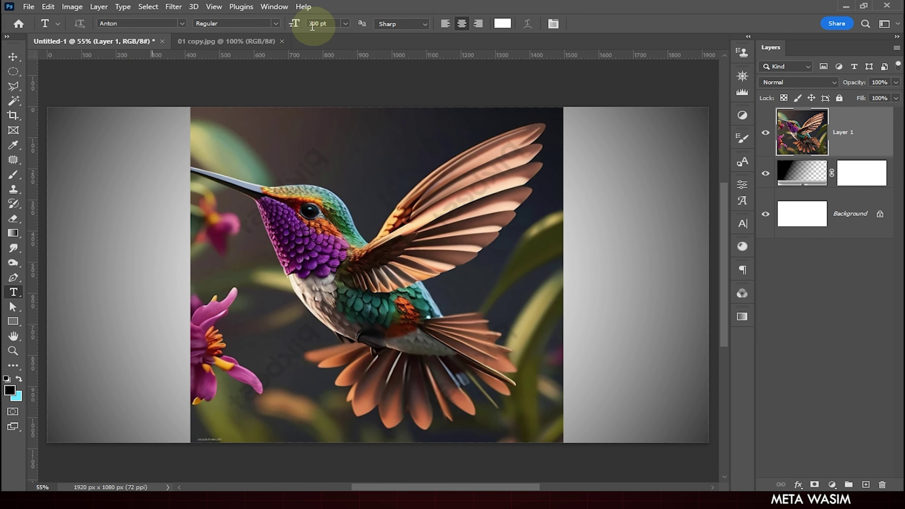
pyautogui.click(258, 231)
pyautogui.write('BI')
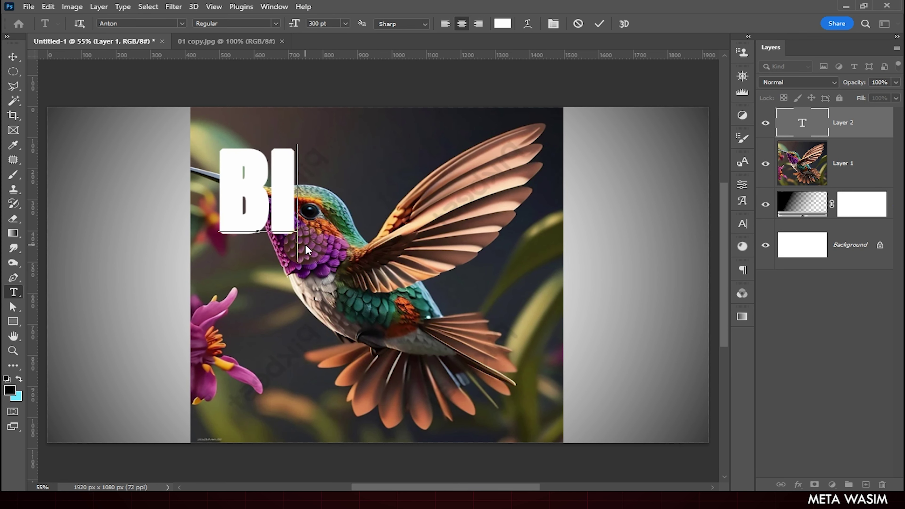
pyautogui.write('RD')
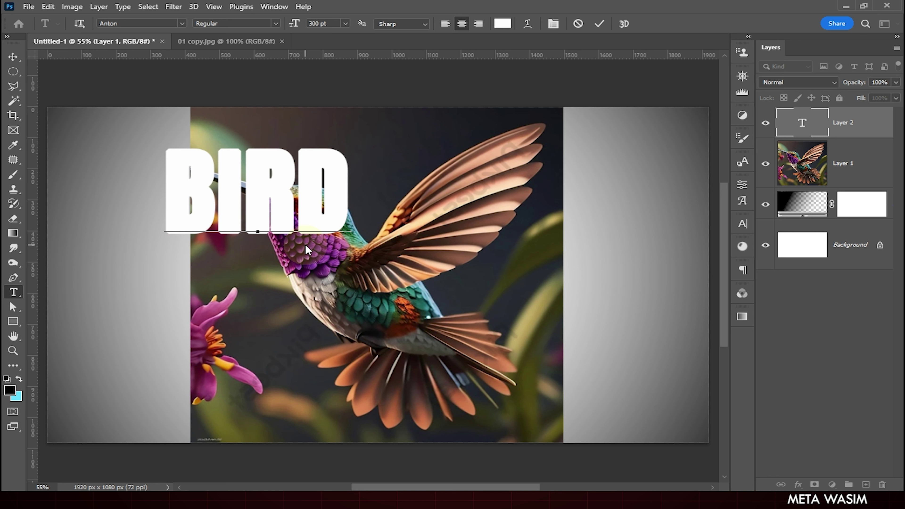
pyautogui.click(601, 28)
# Enlarge the BIRD text to nearly the hummingbird image's full width and centre it over the image.
pyautogui.click(13, 56)
pyautogui.moveTo(346, 230); pyautogui.dragTo(582, 275)
pyautogui.moveTo(509, 270); pyautogui.dragTo(486, 293)
pyautogui.moveTo(559, 295); pyautogui.dragTo(569, 300)
pyautogui.press('Return')
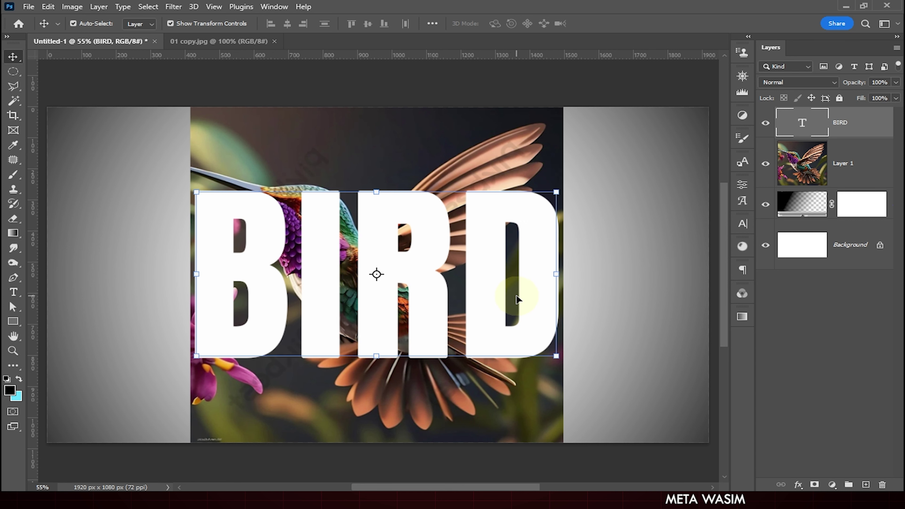
pyautogui.click(611, 258)
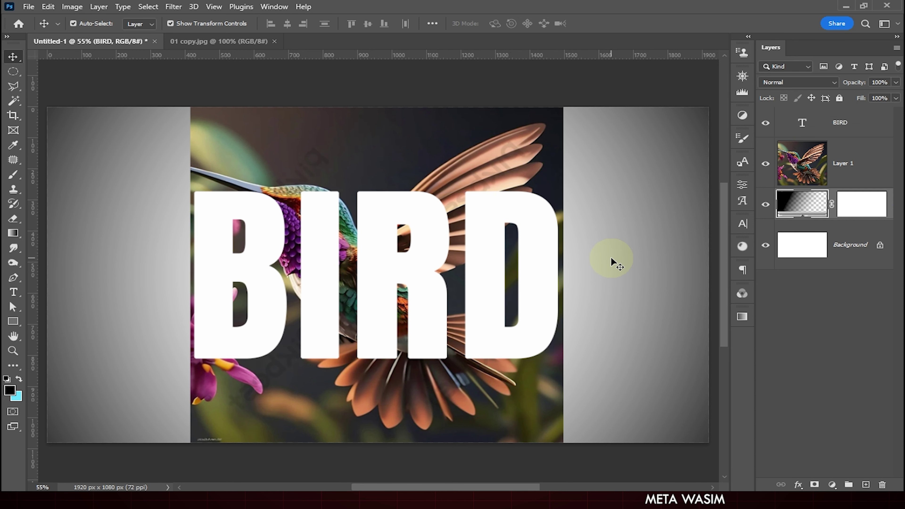
# Place the BIRD text layer beneath Layer 1 and clip the hummingbird image to the text with a clipping mask.
pyautogui.click(817, 171)
pyautogui.moveTo(838, 123); pyautogui.dragTo(835, 186)
pyautogui.rightClick(847, 138)
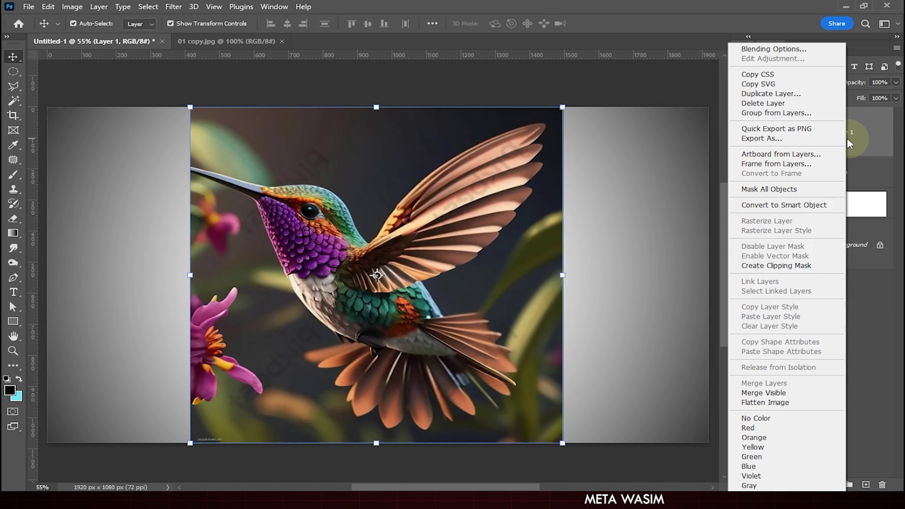
pyautogui.click(773, 266)
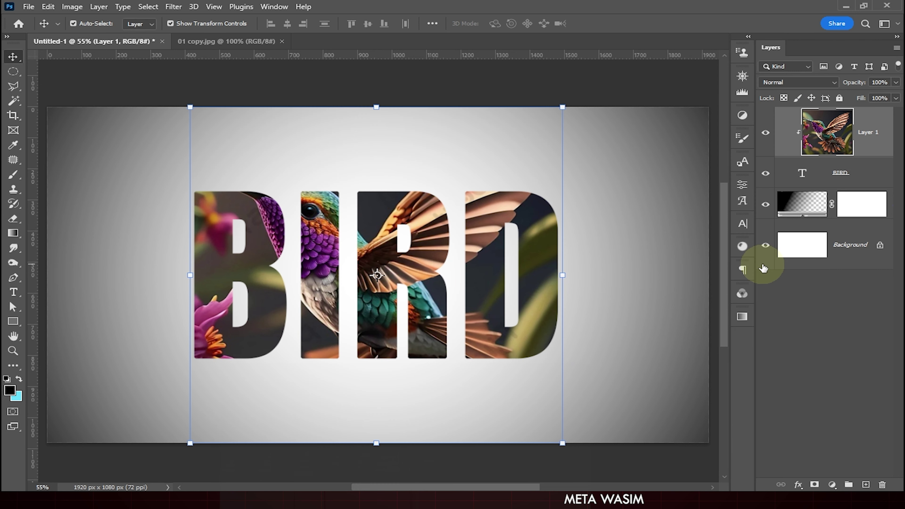
# Duplicate the BIRD text layer and Layer 1, placing both copies above the clipped group with the image copy uppermost.
pyautogui.click(840, 174)
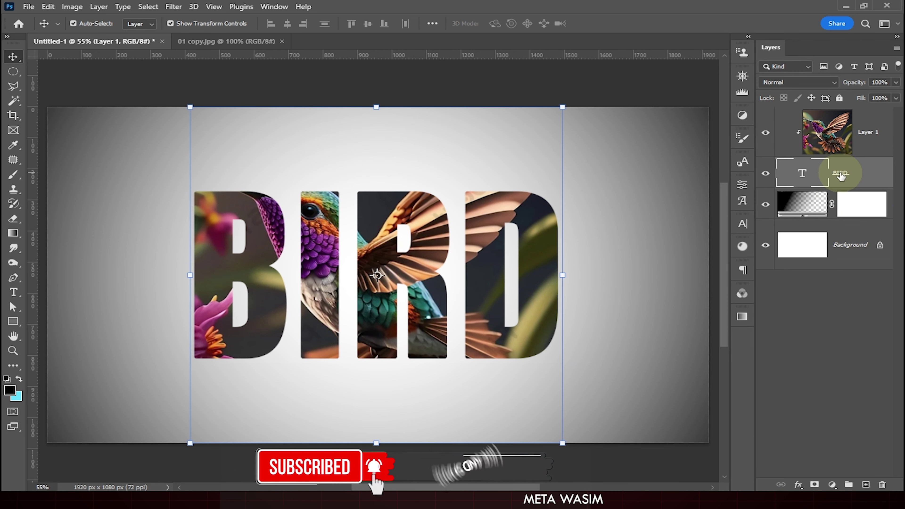
pyautogui.press('alt')
pyautogui.moveTo(841, 175); pyautogui.dragTo(843, 121)
pyautogui.click(855, 173)
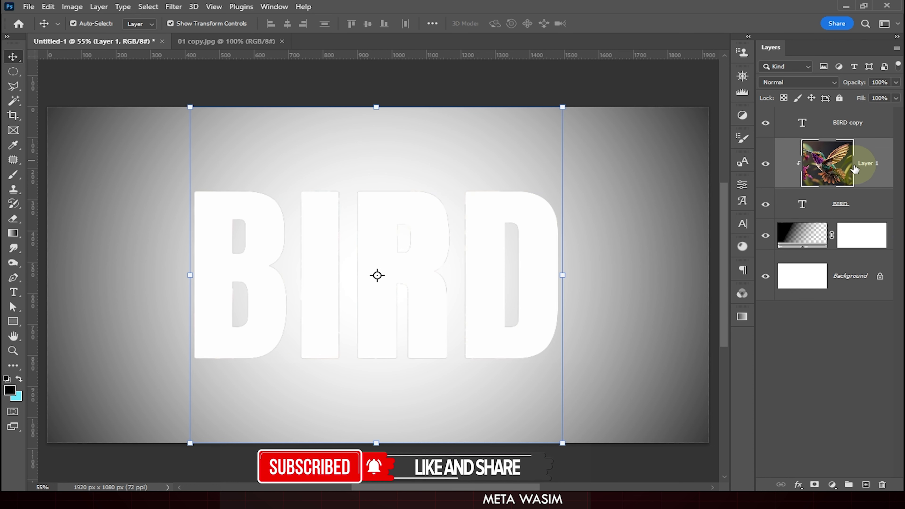
pyautogui.press('alt')
pyautogui.moveTo(855, 172); pyautogui.dragTo(855, 121)
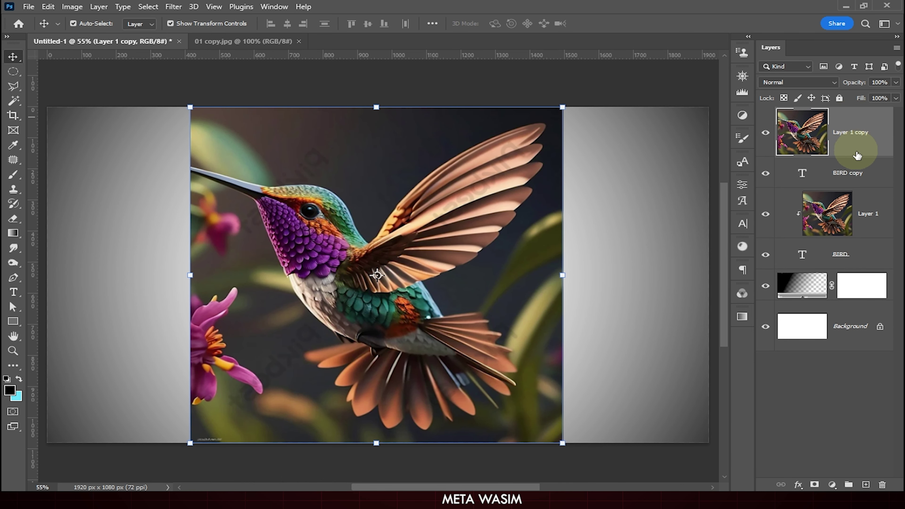
# Move the BIRD copy layer above Layer 1 copy and hide it.
pyautogui.click(851, 174)
pyautogui.moveTo(851, 174); pyautogui.dragTo(848, 123)
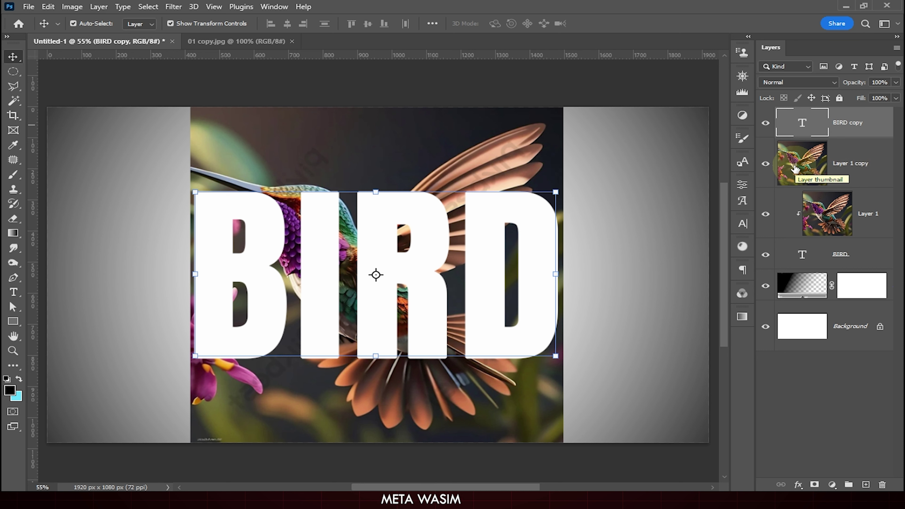
pyautogui.click(767, 125)
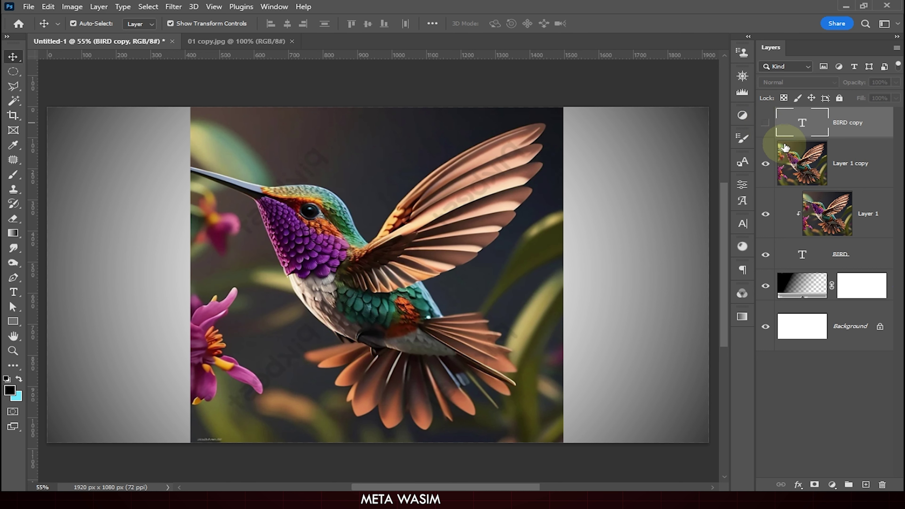
# Select the main subject automatically on Layer 1 copy.
pyautogui.click(802, 162)
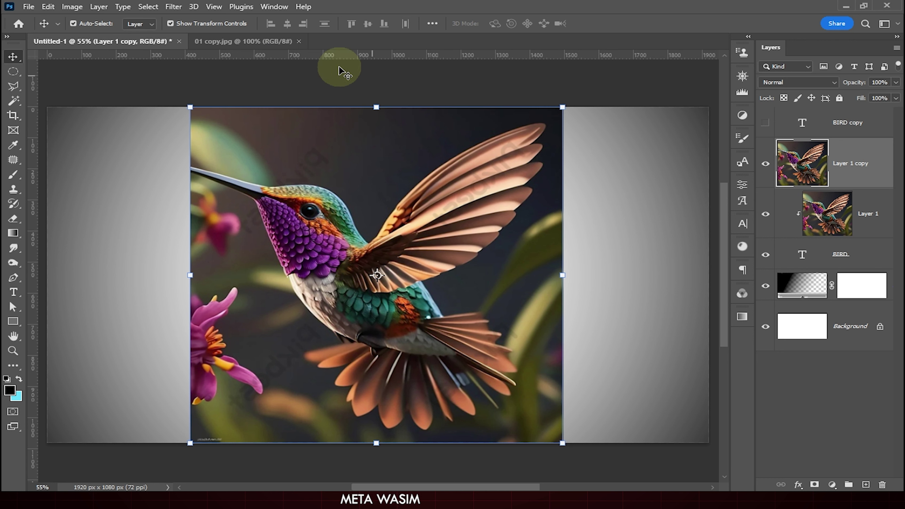
pyautogui.click(147, 7)
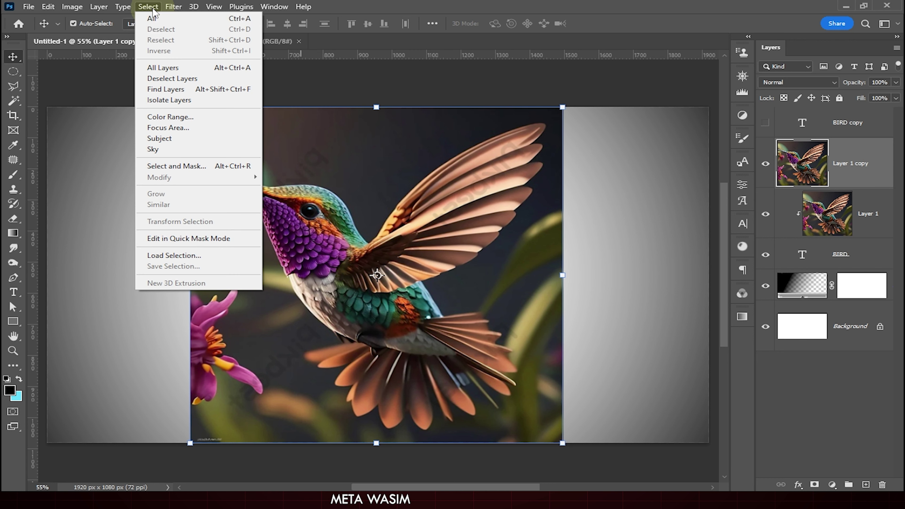
pyautogui.click(159, 138)
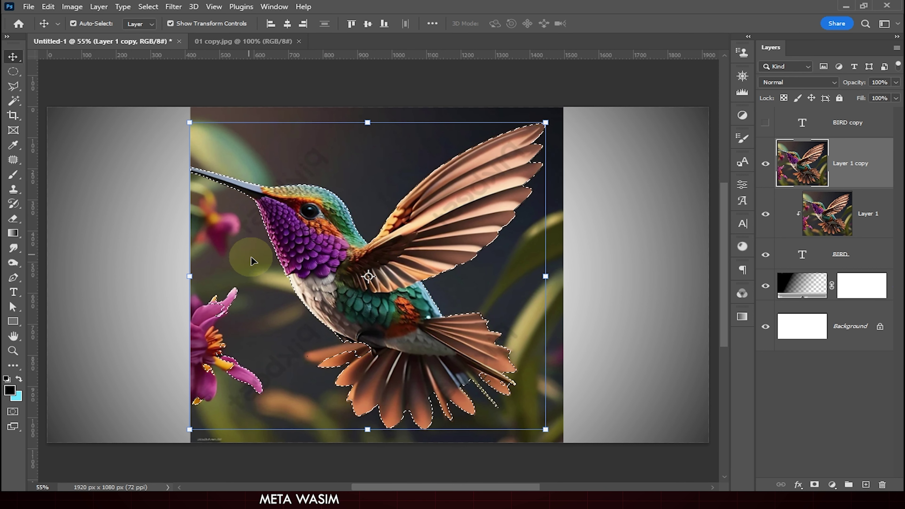
# Remove the pink flower from the subject selection with the Quick Selection tool.
pyautogui.hotkey('ctrl', '1')
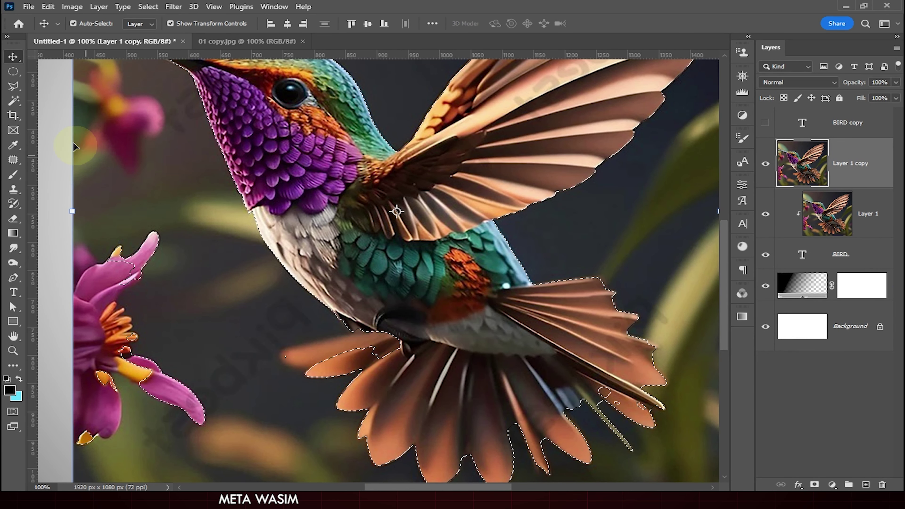
pyautogui.rightClick(20, 103)
pyautogui.click(71, 107)
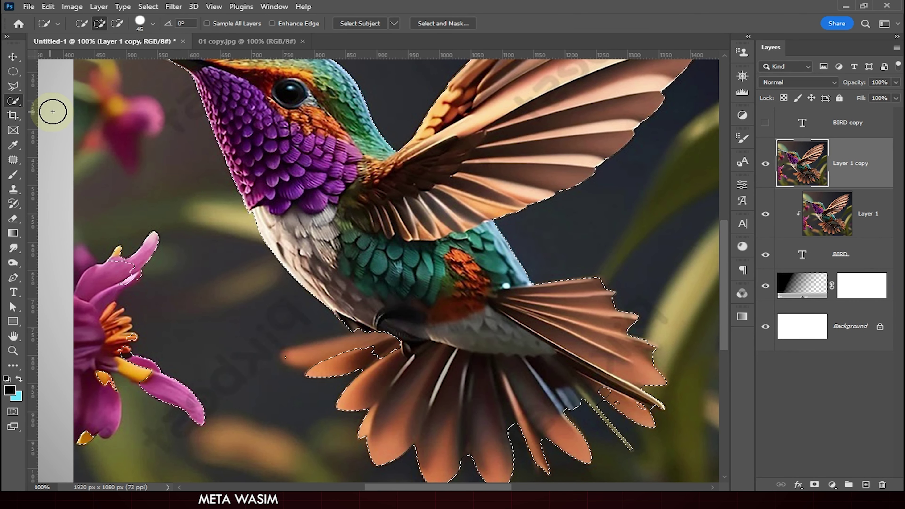
pyautogui.moveTo(153, 242); pyautogui.dragTo(107, 285)
# Refine the hummingbird selection with a 10 px Quick Selection brush and mask Layer 1 copy with it.
pyautogui.moveTo(385, 186); pyautogui.dragTo(409, 346)
pyautogui.press('[')
pyautogui.press('[')
pyautogui.press('[')
pyautogui.press('[')
pyautogui.press('[')
pyautogui.press('[')
pyautogui.press('[')
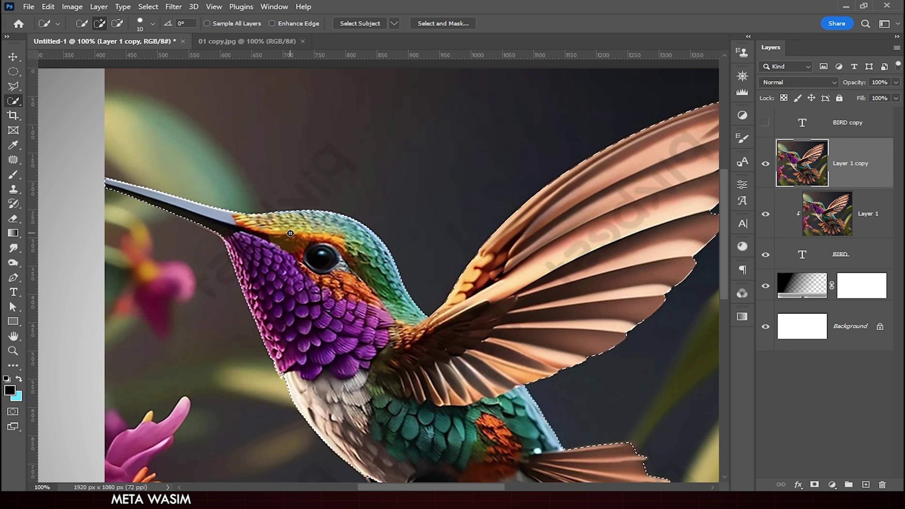
pyautogui.keyDown('alt'); pyautogui.click(300, 232); pyautogui.keyUp('alt')
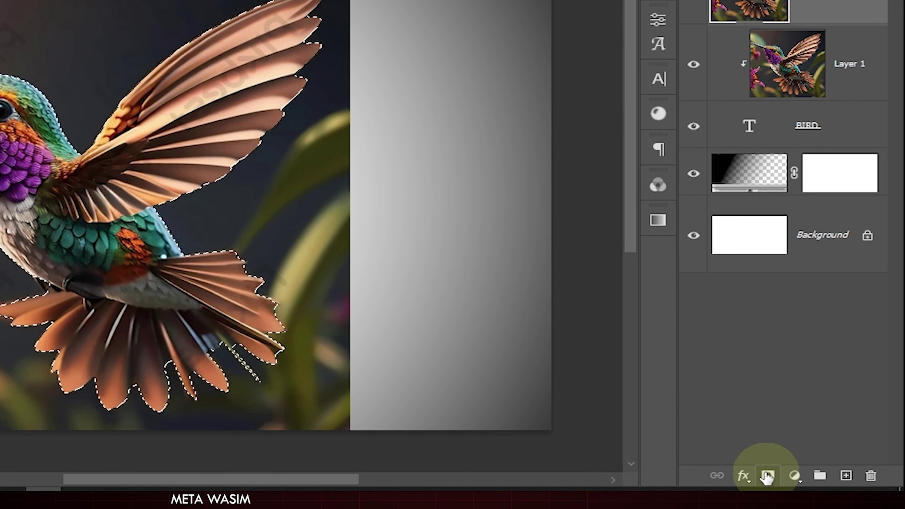
pyautogui.click(768, 476)
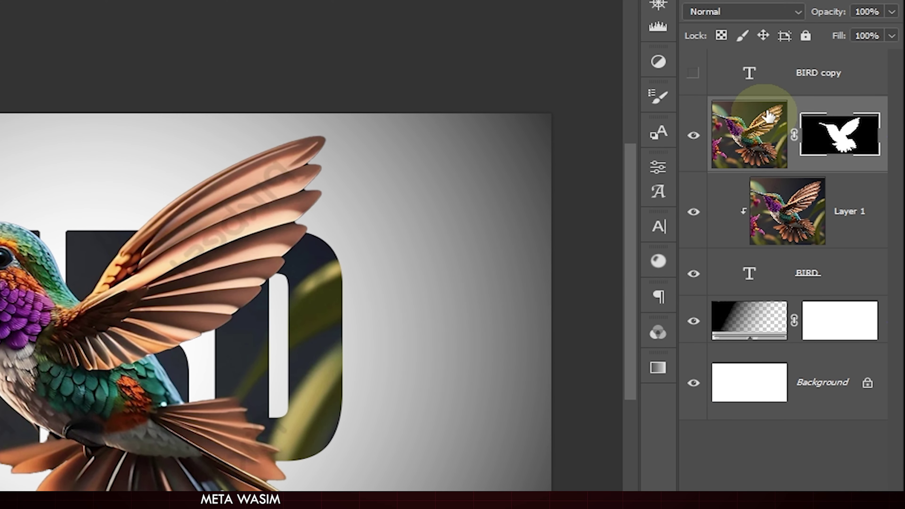
# Show the BIRD copy text layer and lower its fill until the letters are fully transparent.
pyautogui.click(802, 75)
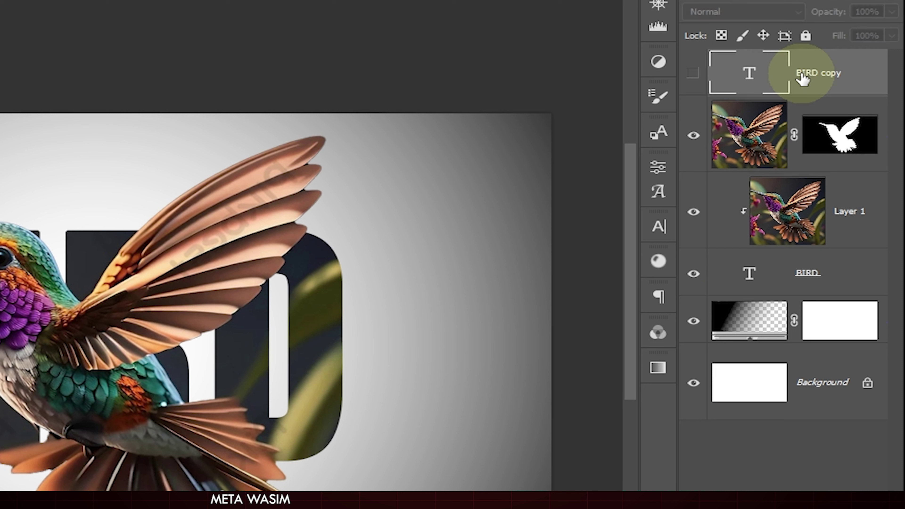
pyautogui.click(695, 74)
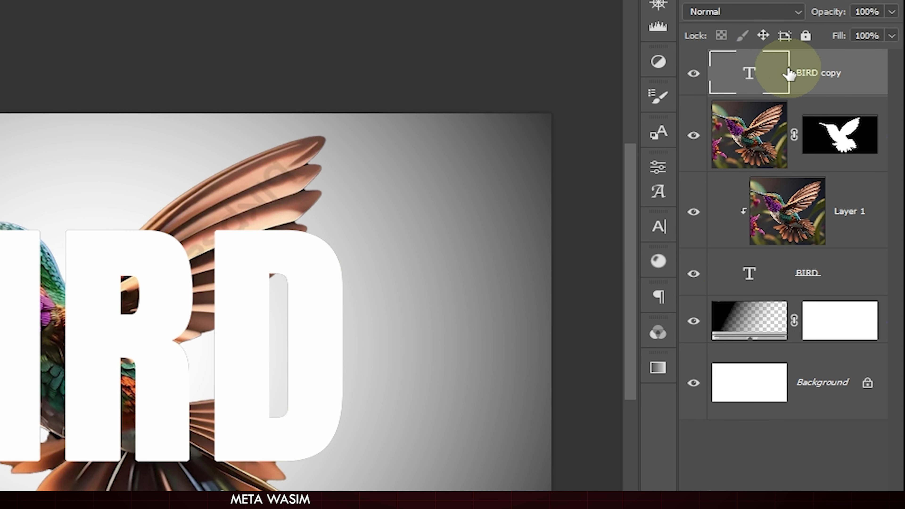
pyautogui.click(892, 36)
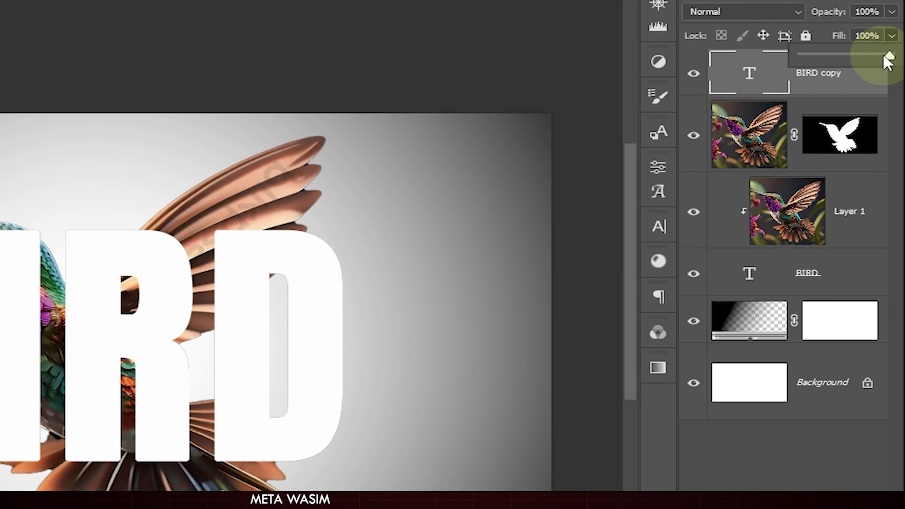
pyautogui.moveTo(890, 56); pyautogui.dragTo(803, 56)
pyautogui.click(817, 70)
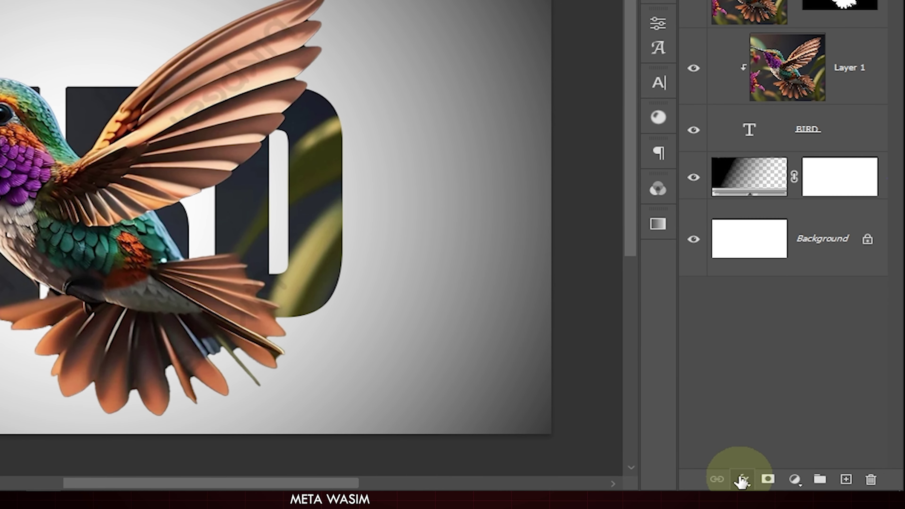
# Add a white outside stroke to the BIRD copy layer and set its size to 10 px.
pyautogui.click(741, 479)
pyautogui.click(775, 349)
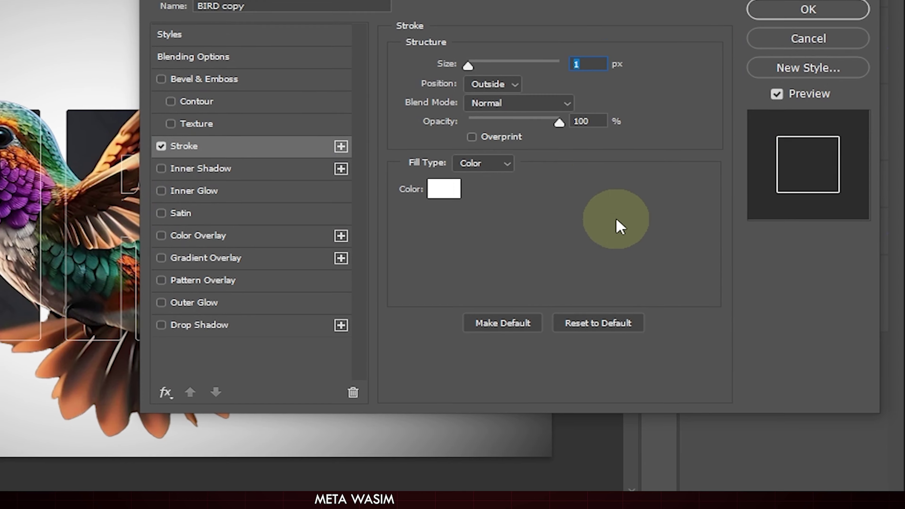
pyautogui.click(578, 42)
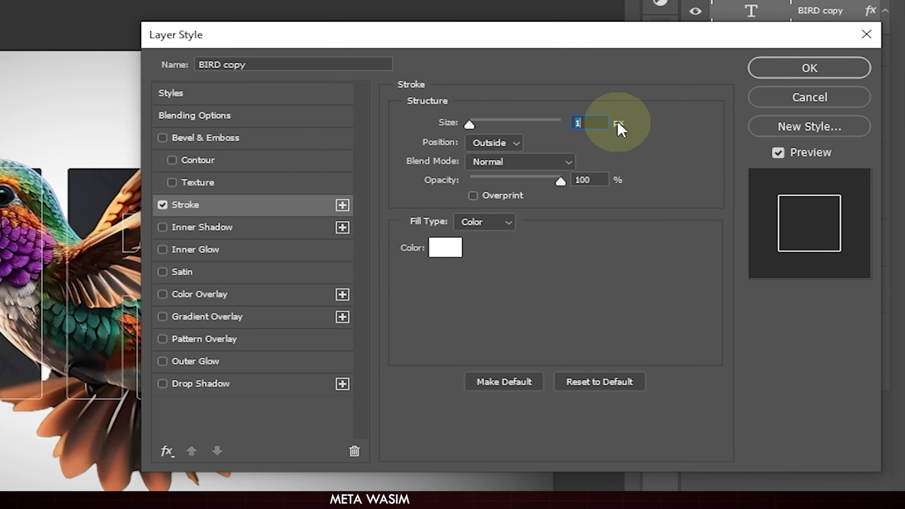
pyautogui.write('10')
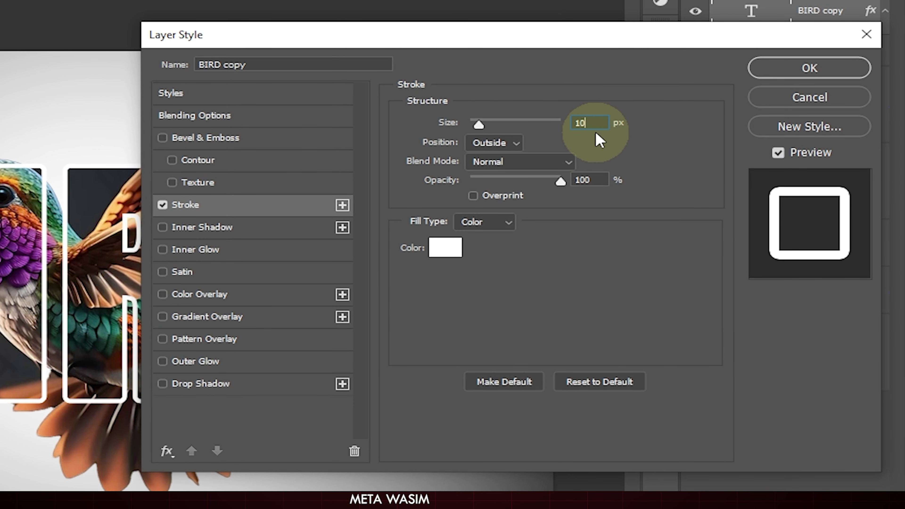
# Add a drop shadow to BIRD copy with 64% opacity, 10 px distance, 18% spread and 70 px size.
pyautogui.click(218, 381)
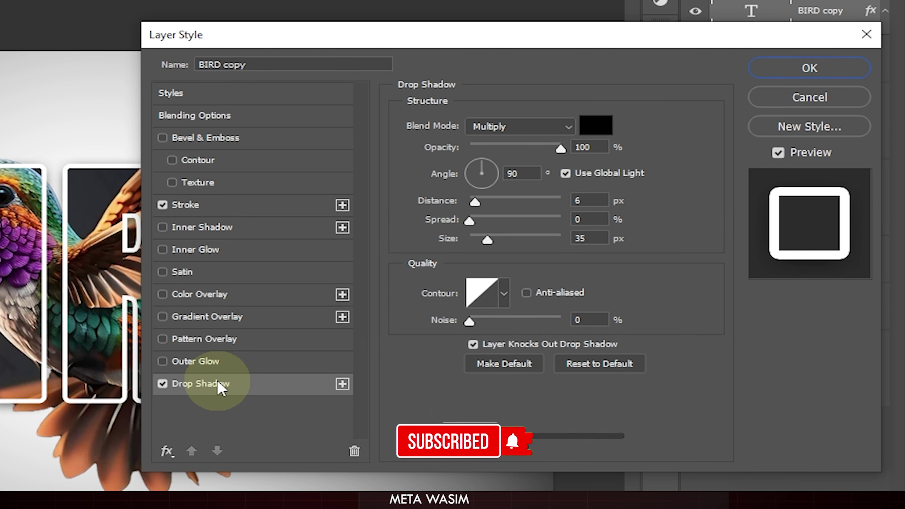
pyautogui.moveTo(561, 152); pyautogui.dragTo(557, 153)
pyautogui.moveTo(475, 202); pyautogui.dragTo(513, 202)
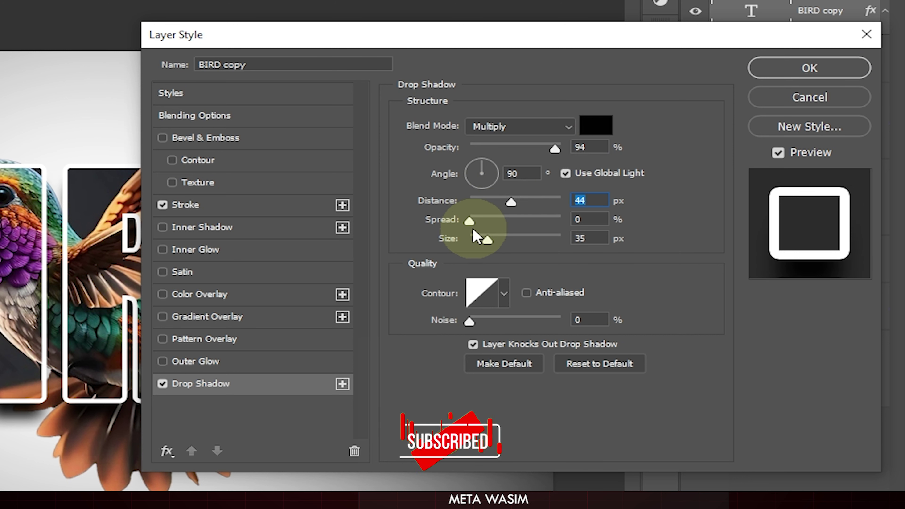
pyautogui.moveTo(470, 223); pyautogui.dragTo(501, 239)
pyautogui.moveTo(554, 149); pyautogui.dragTo(529, 151)
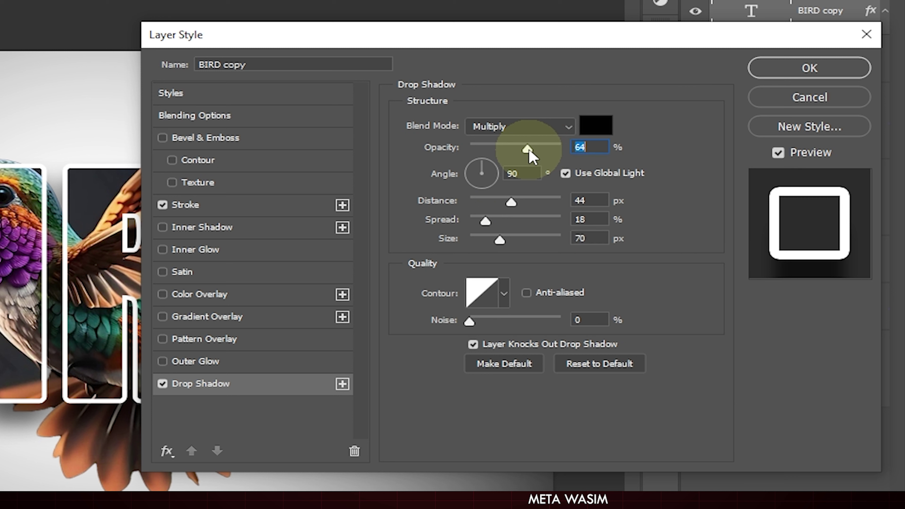
pyautogui.moveTo(511, 203); pyautogui.dragTo(505, 204)
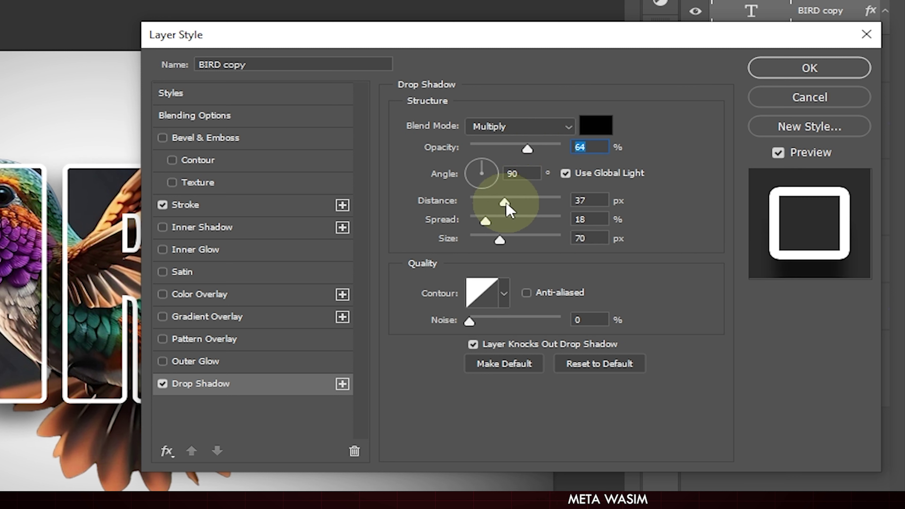
pyautogui.moveTo(507, 206); pyautogui.dragTo(478, 205)
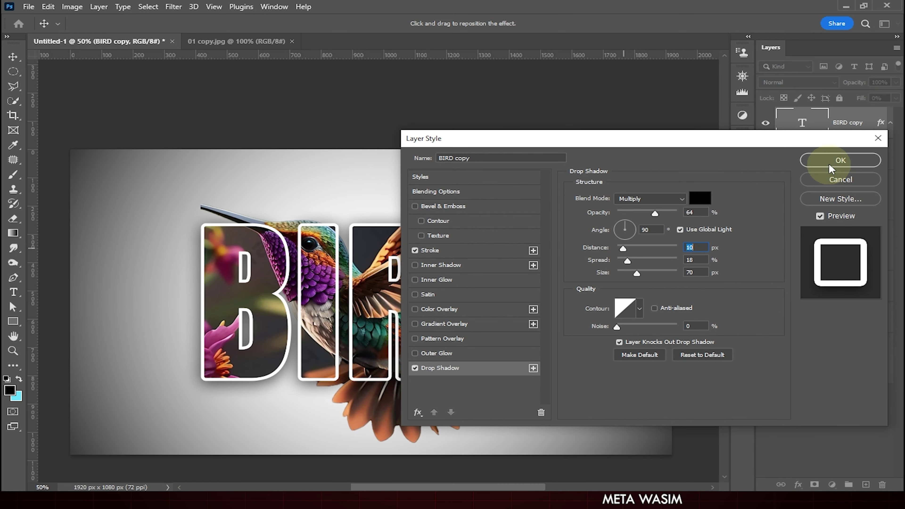
pyautogui.click(819, 138)
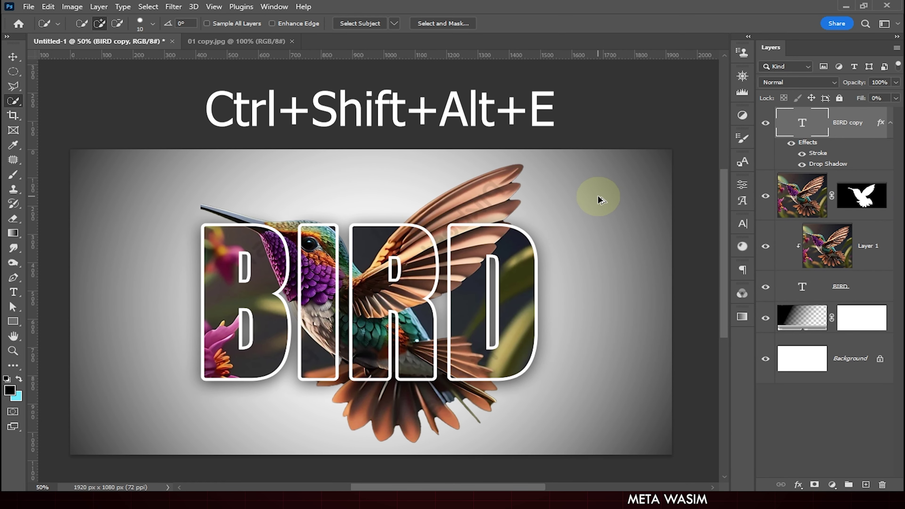
# Stamp all visible layers into a new top layer and add a Hue/Saturation adjustment layer above it.
pyautogui.hotkey('ctrl', 'shift', 'alt', 'e')
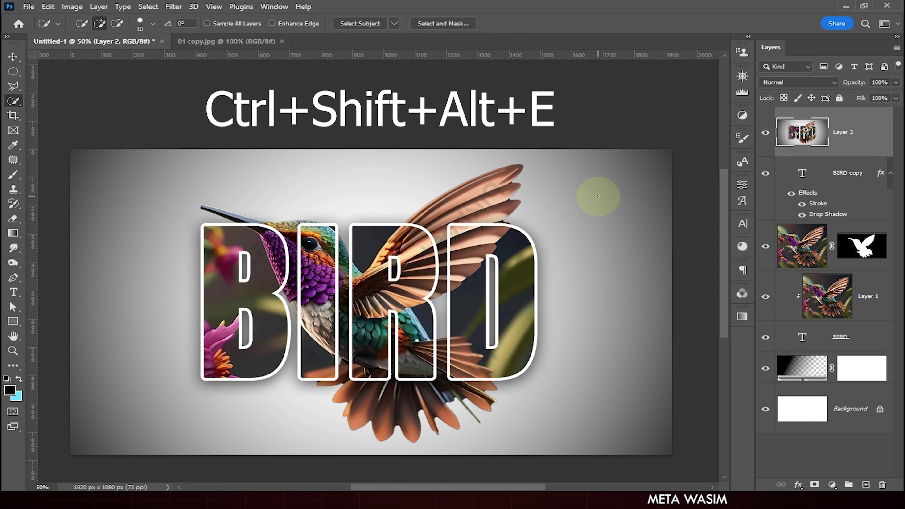
pyautogui.click(832, 484)
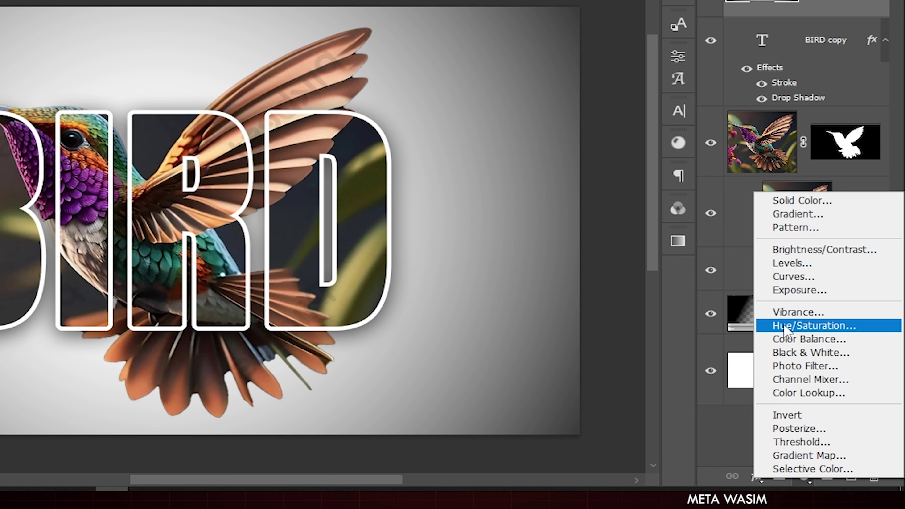
pyautogui.click(814, 326)
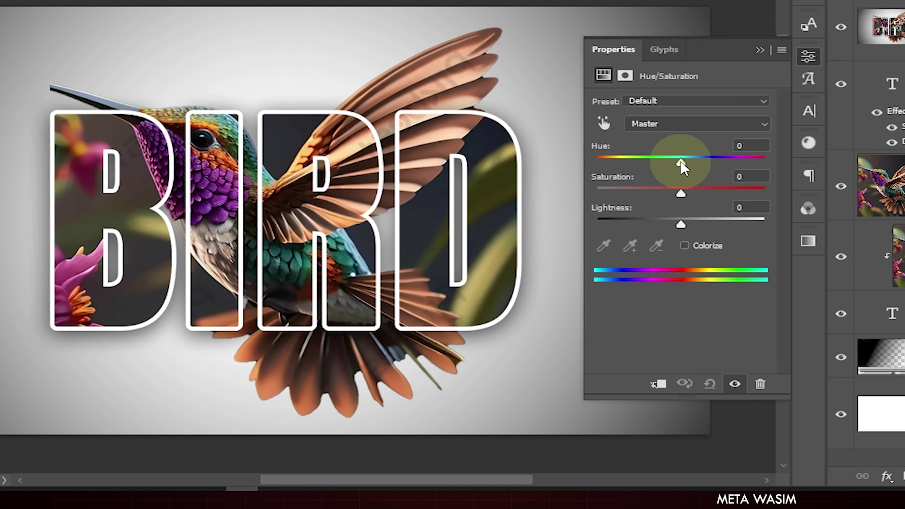
# Set the Hue/Saturation adjustment to hue -21, saturation +39 and lightness -12.
pyautogui.moveTo(551, 163); pyautogui.dragTo(541, 163)
pyautogui.moveTo(721, 160); pyautogui.dragTo(712, 162)
pyautogui.moveTo(730, 193); pyautogui.dragTo(764, 195)
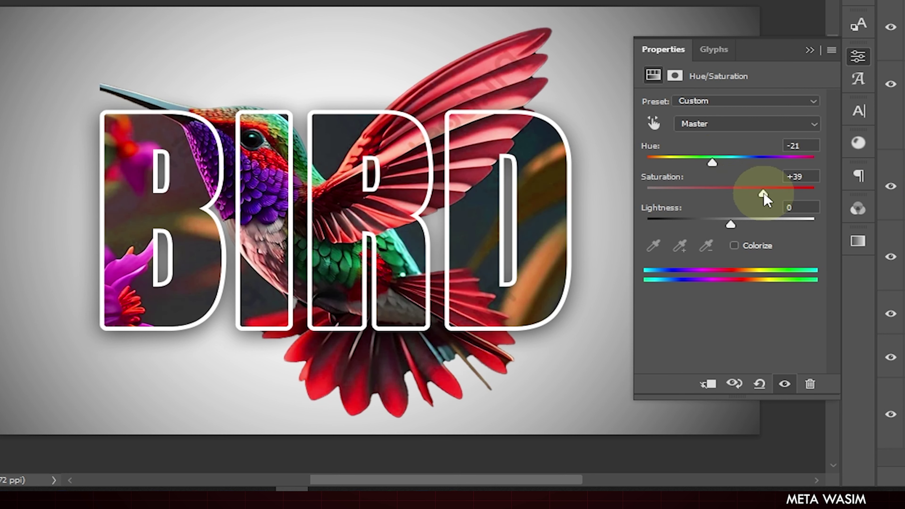
pyautogui.moveTo(731, 224); pyautogui.dragTo(720, 228)
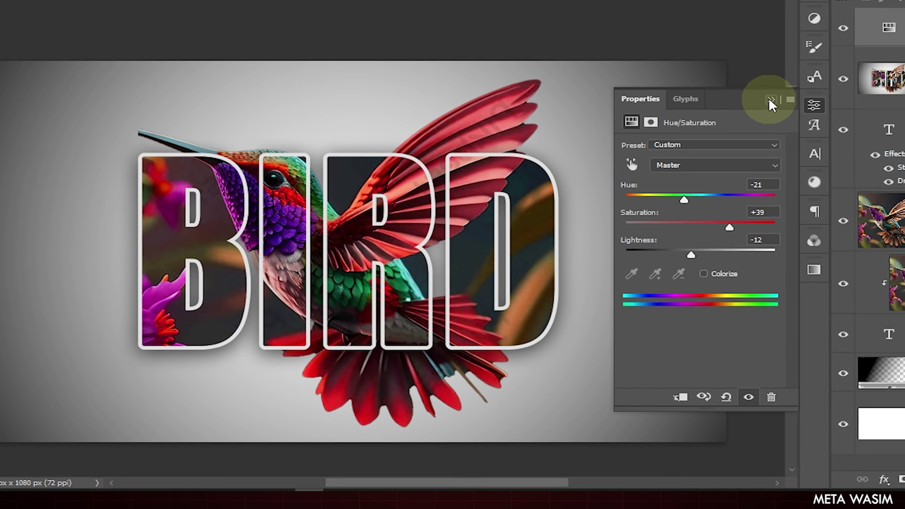
pyautogui.click(810, 50)
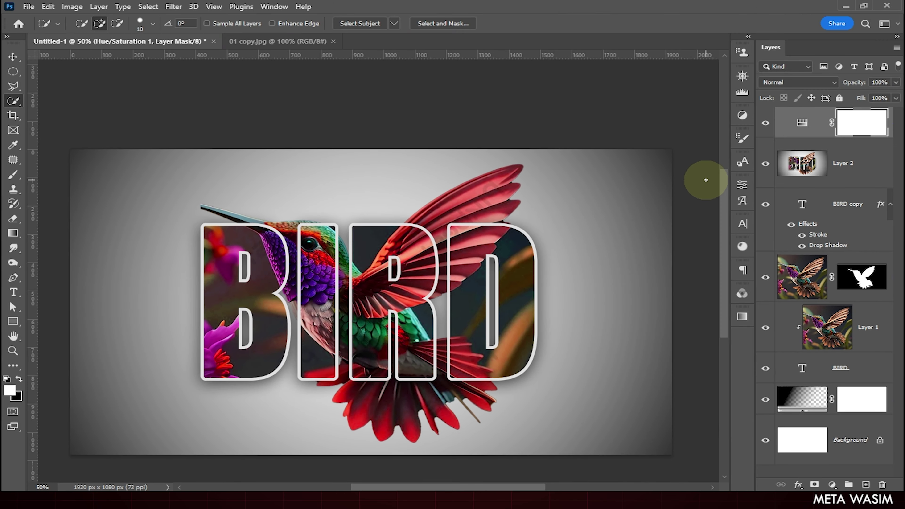